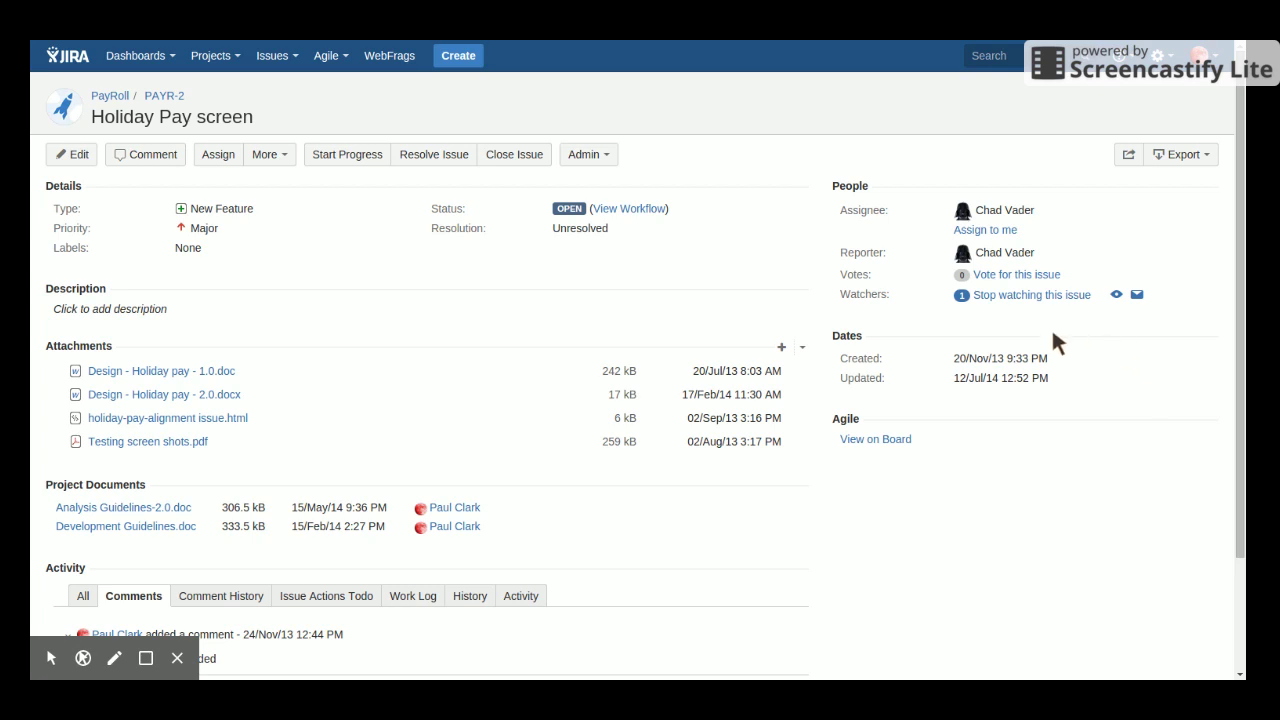
# - Open the More actions menu on the PAYR-2 'Holiday Pay screen' issue
pyautogui.click(286, 160)
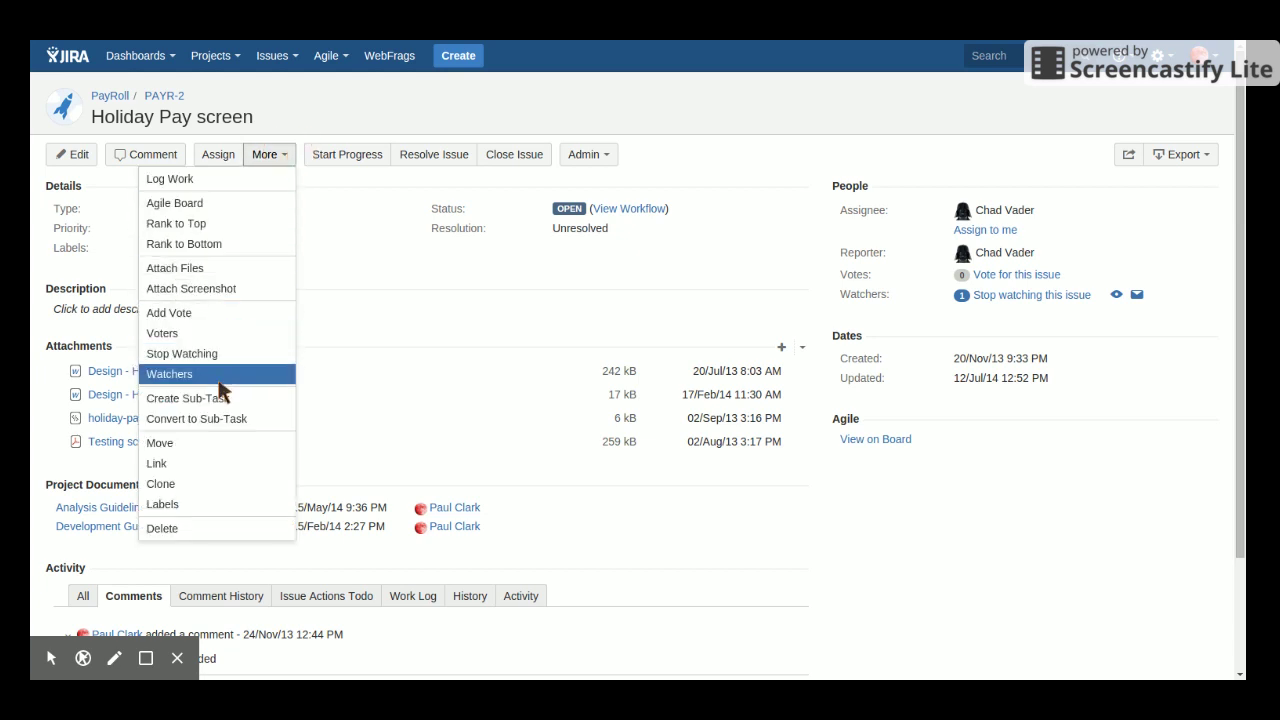
# - In the Watchers dialog, enter two users as new watchers to add
pyautogui.click(220, 376)
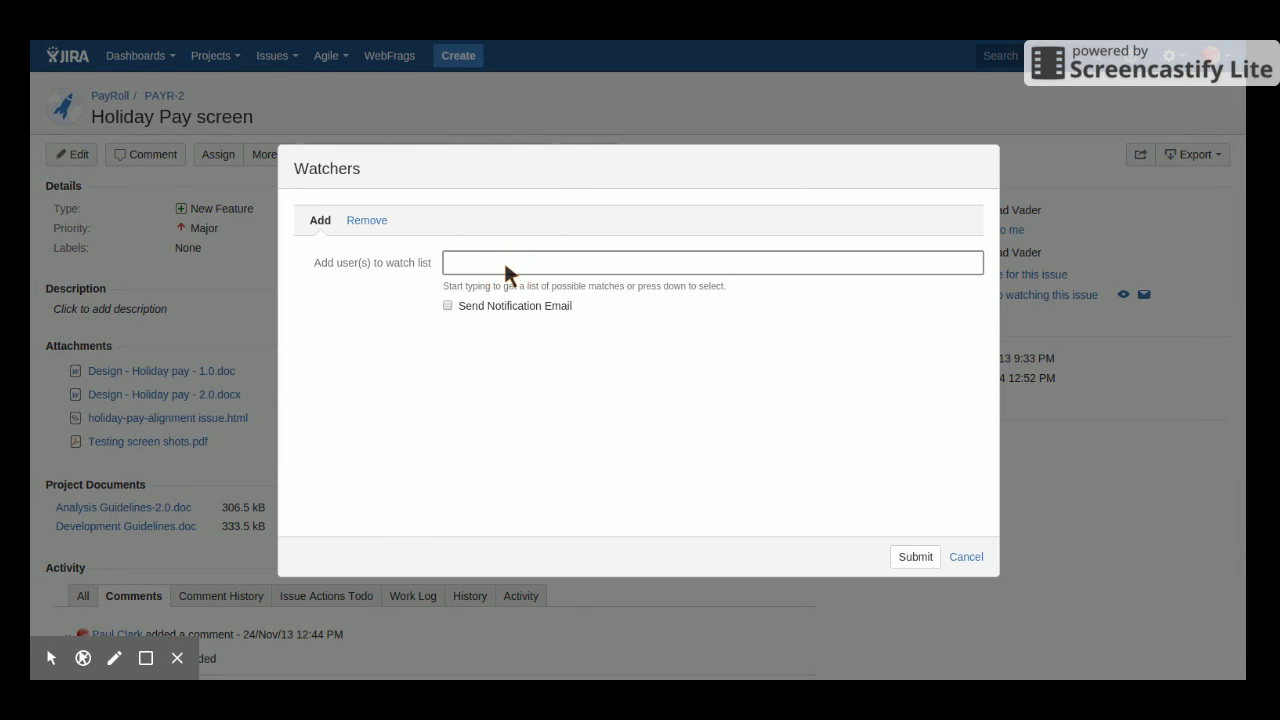
pyautogui.write('chad')
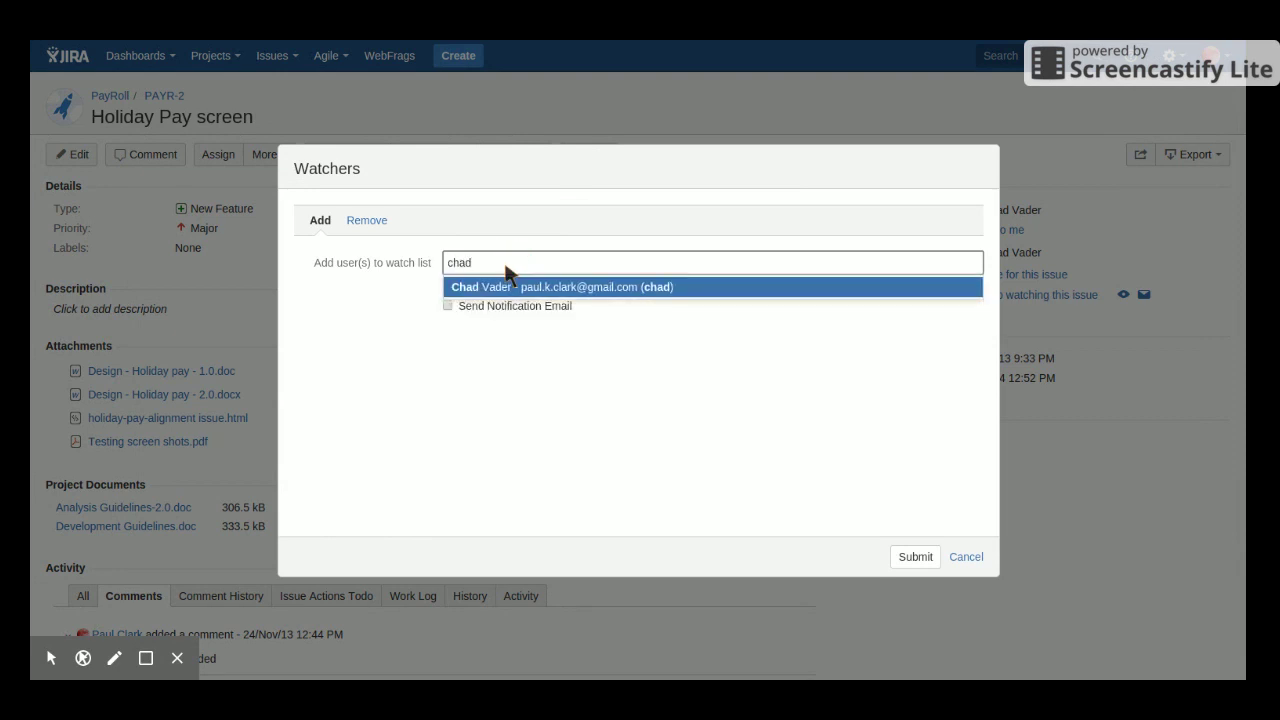
pyautogui.press('Return')
pyautogui.write('paul')
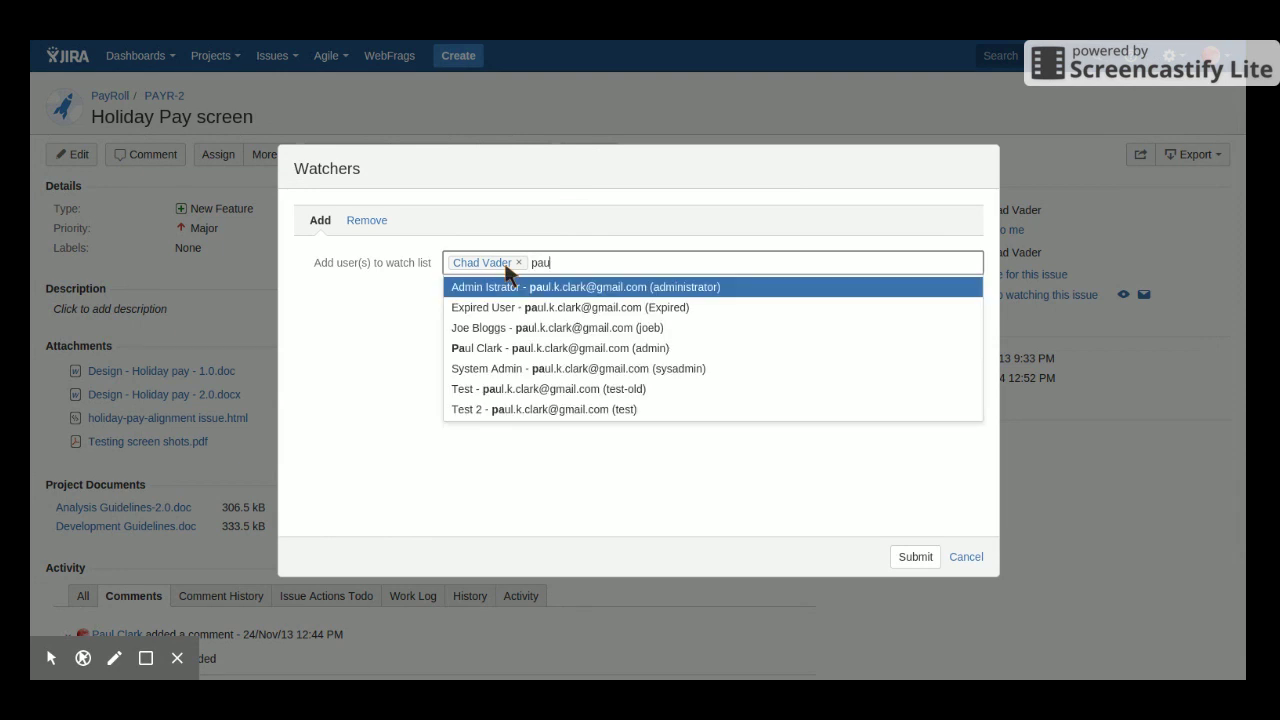
pyautogui.press('Down')
pyautogui.press('Down')
pyautogui.press('Down')
pyautogui.press('Return')
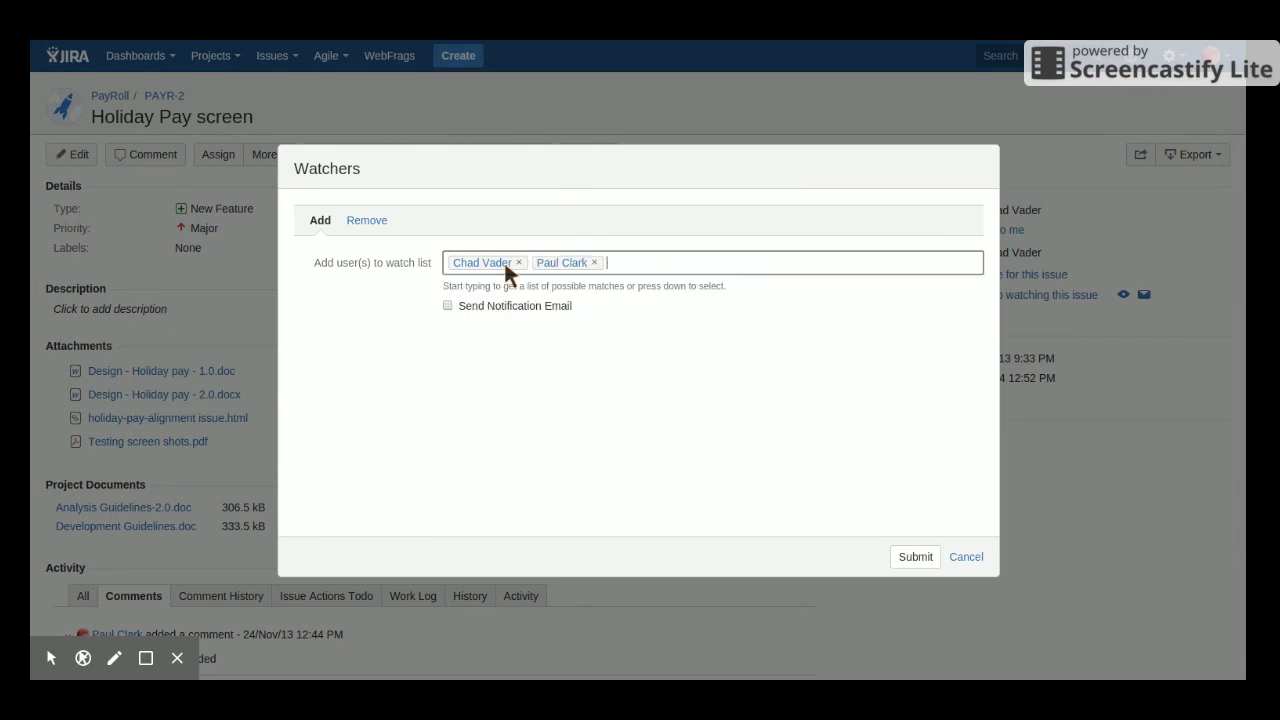
# - Turn on the notification email, drop the already-watching user, and submit the new watcher
pyautogui.click(448, 306)
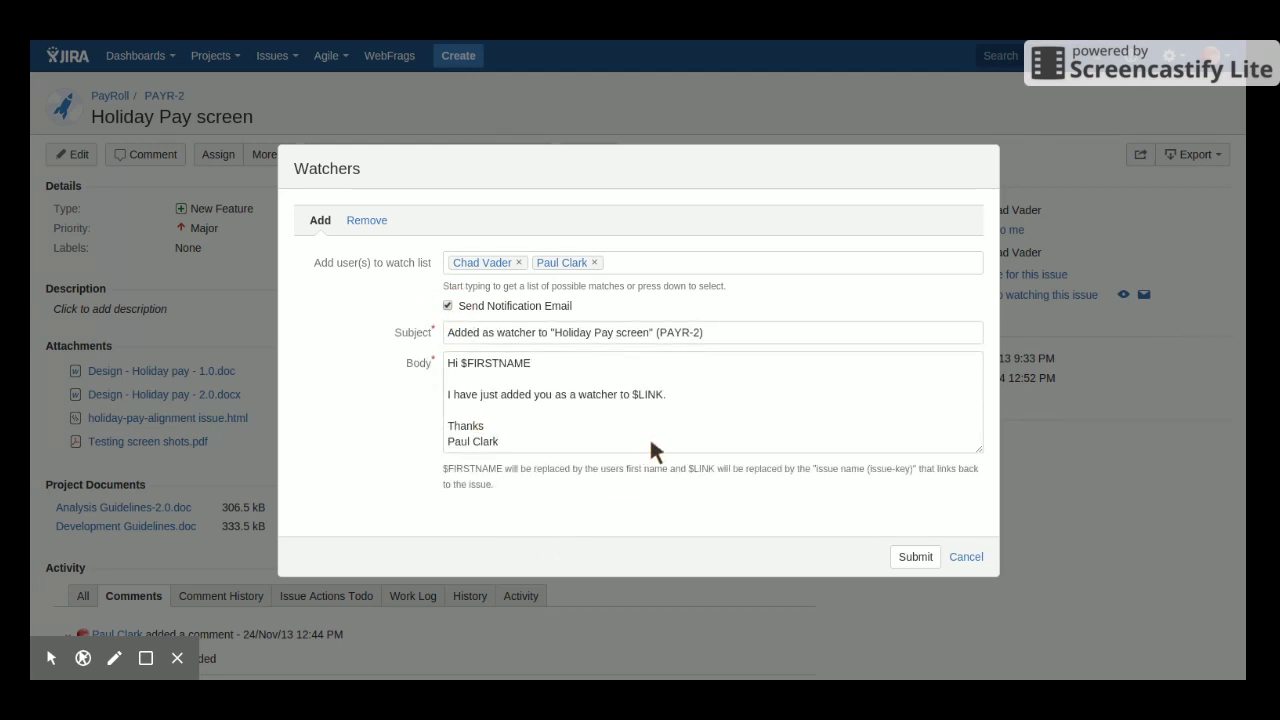
pyautogui.doubleClick(658, 393)
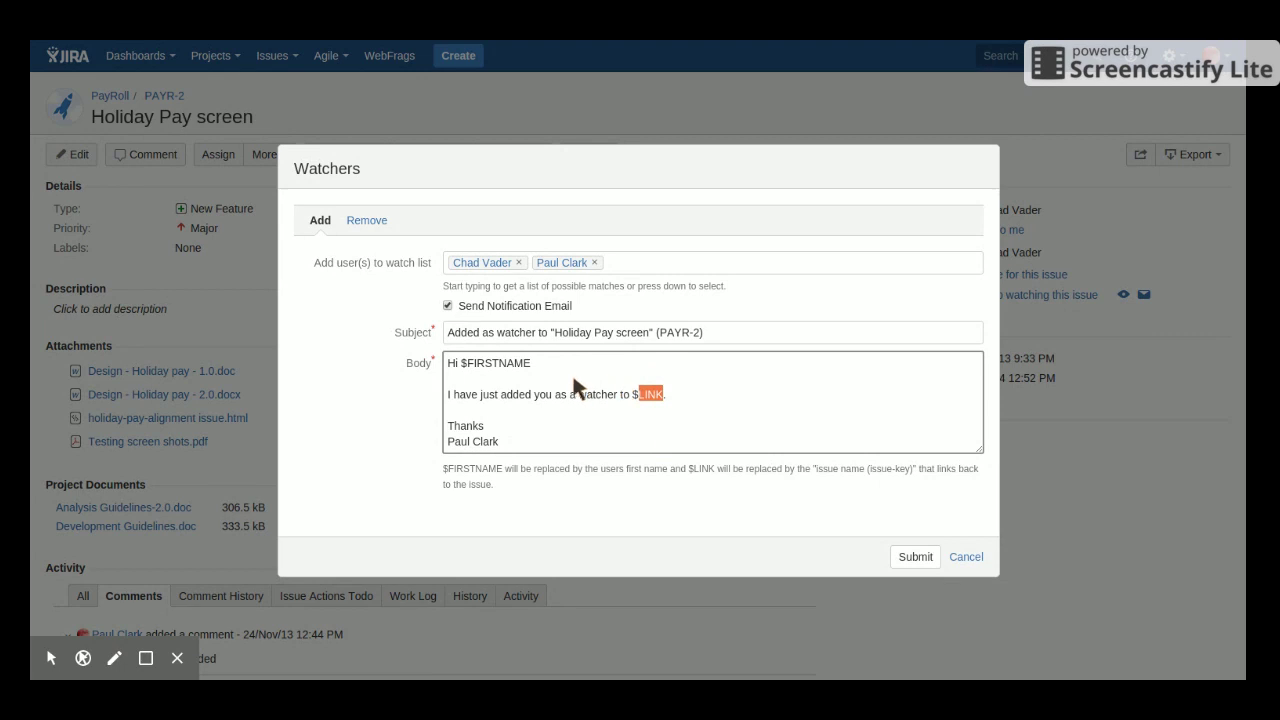
pyautogui.click(521, 366)
pyautogui.click(913, 556)
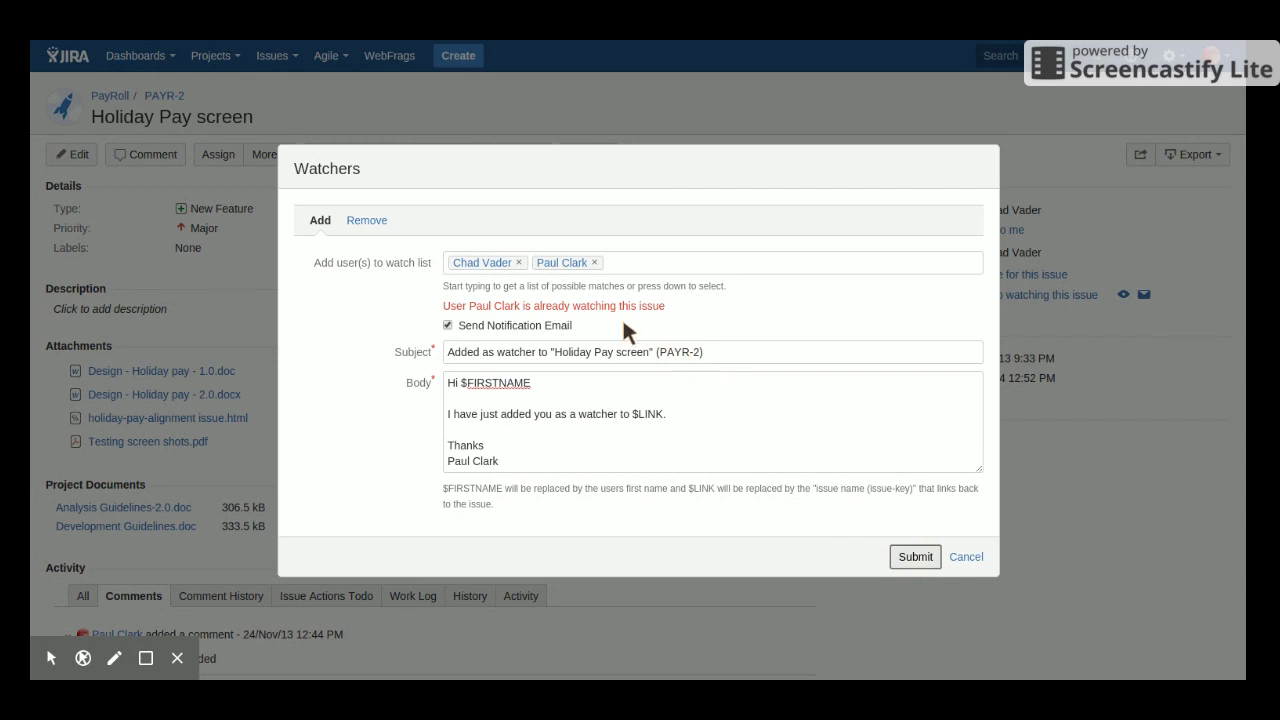
pyautogui.click(596, 262)
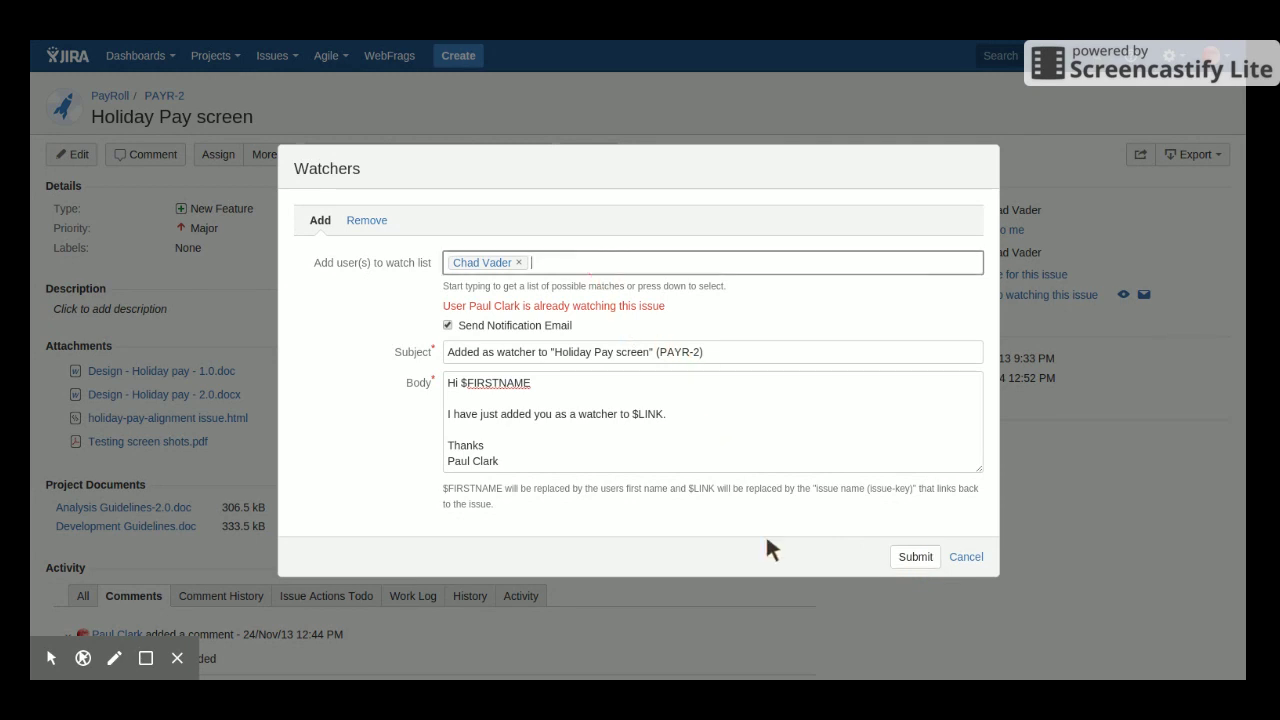
pyautogui.click(919, 548)
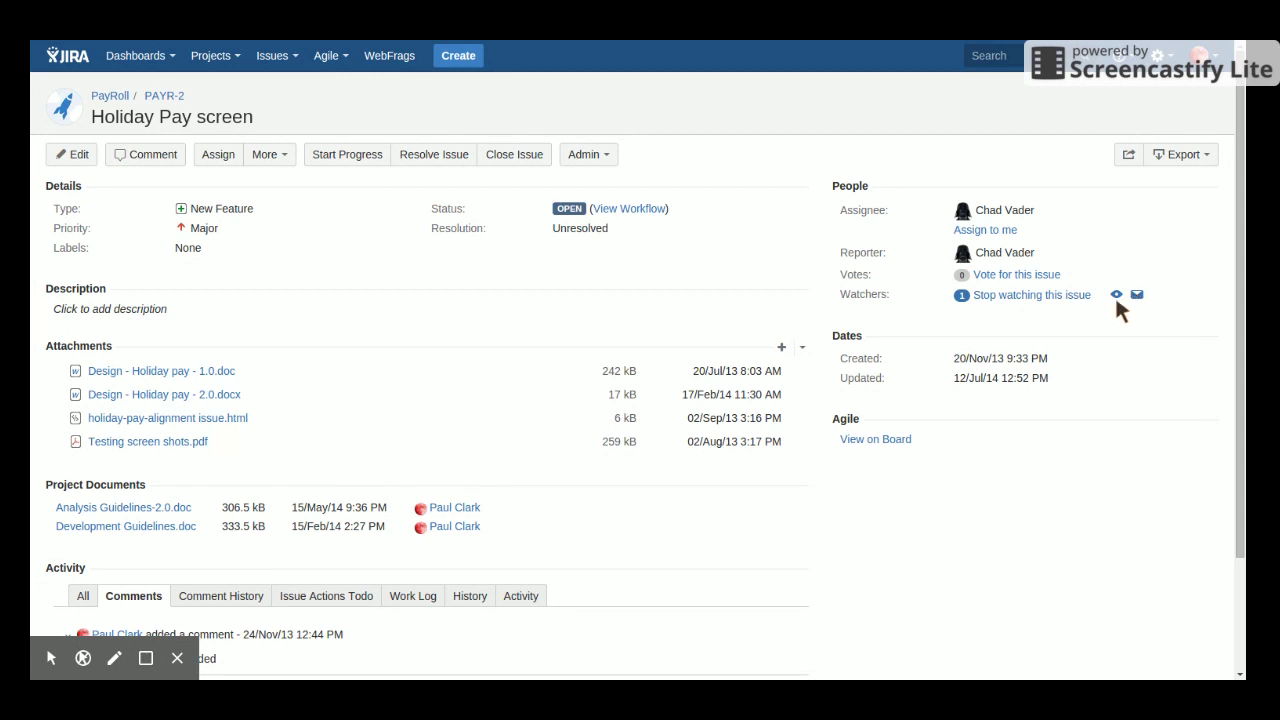
# - Remove the user in the Watchers Remove tab, with a notification email
pyautogui.click(1115, 295)
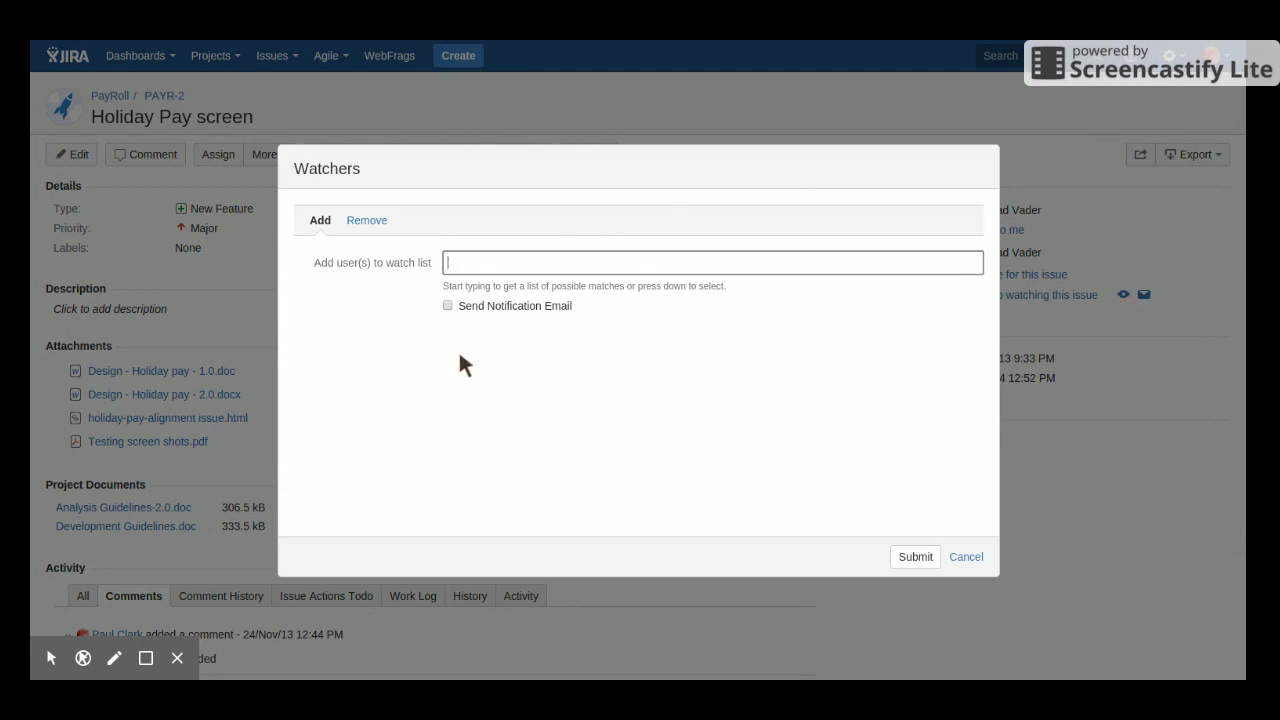
pyautogui.click(385, 225)
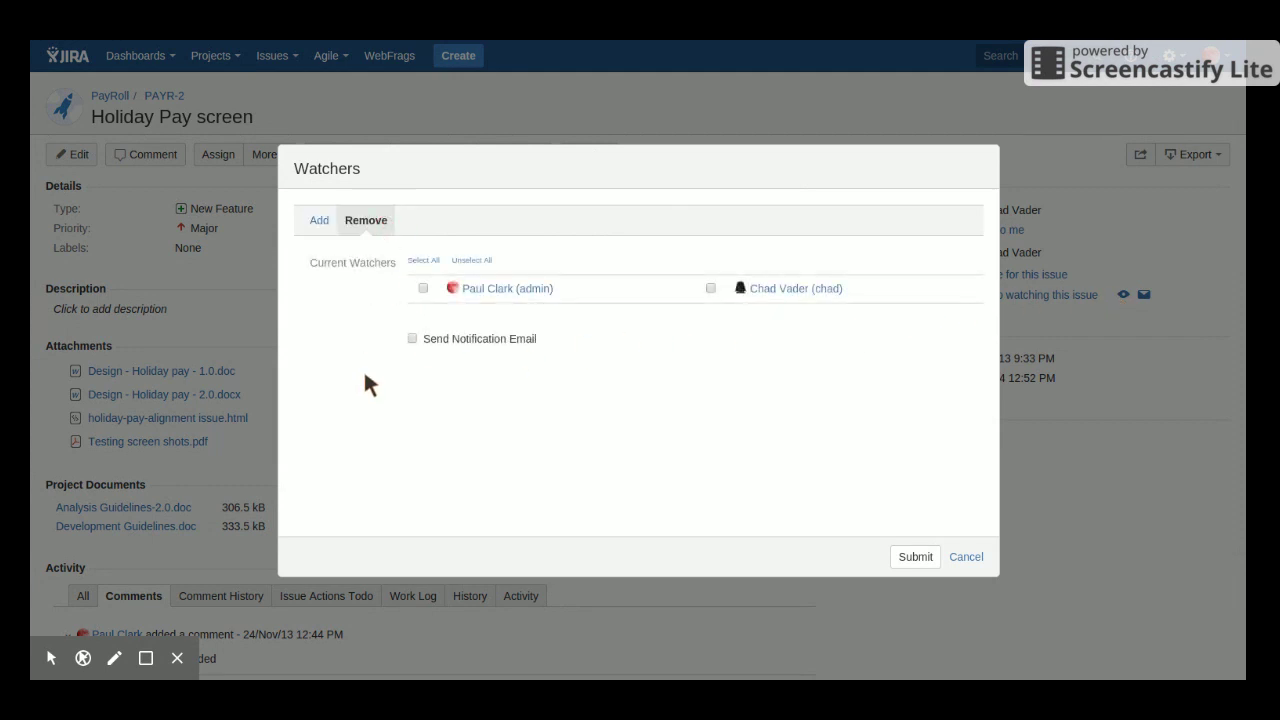
pyautogui.click(710, 289)
pyautogui.click(412, 339)
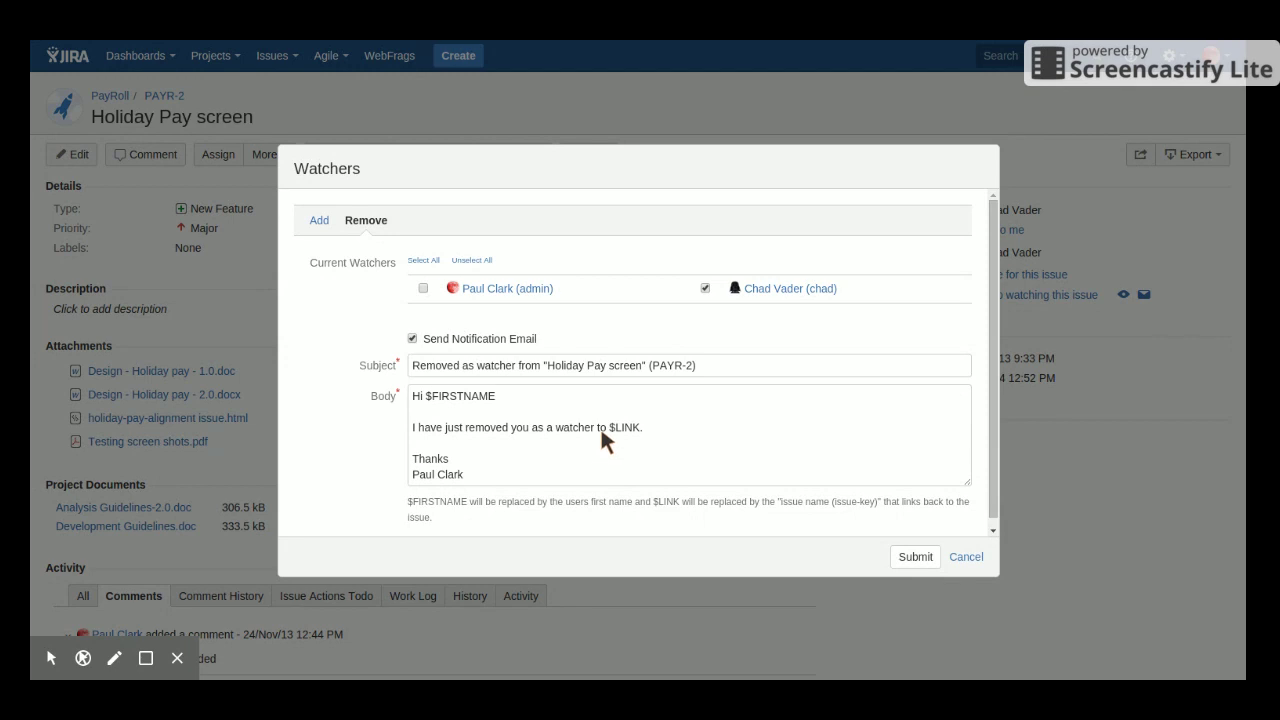
pyautogui.click(910, 558)
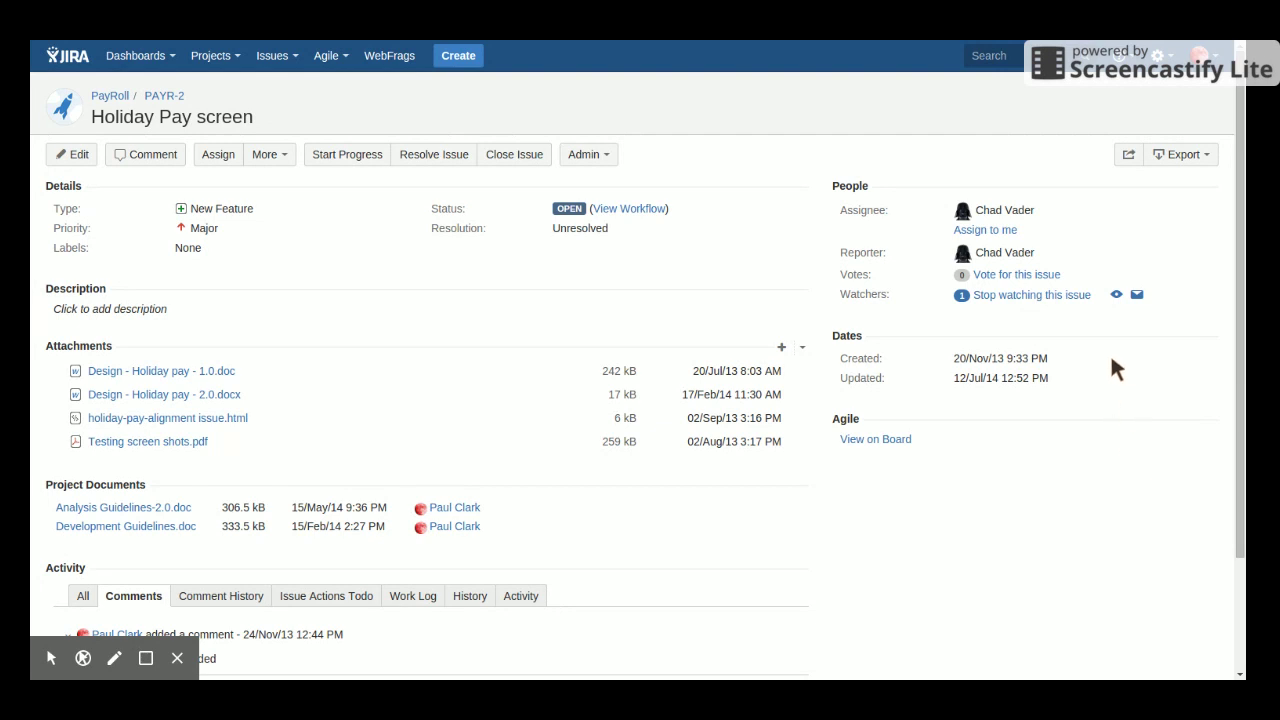
# - Send the issue's assignee an email invitation to watch PAYR-2
pyautogui.click(1138, 296)
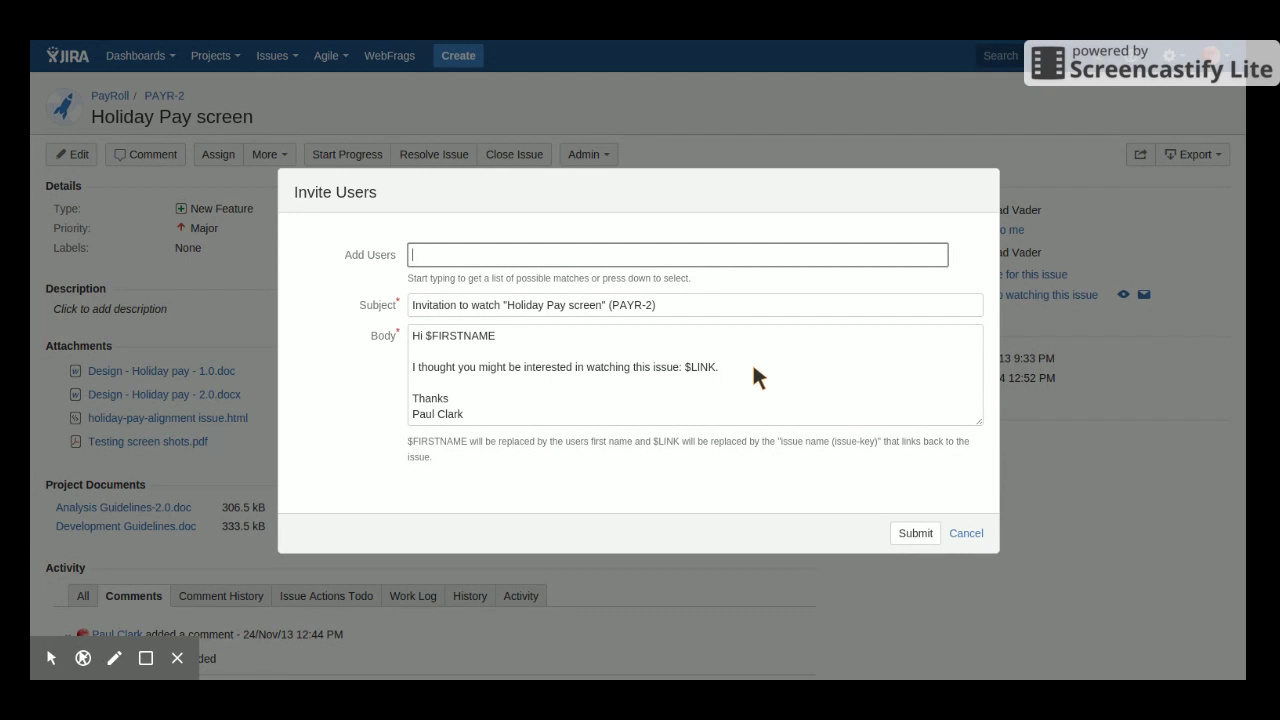
pyautogui.click(699, 377)
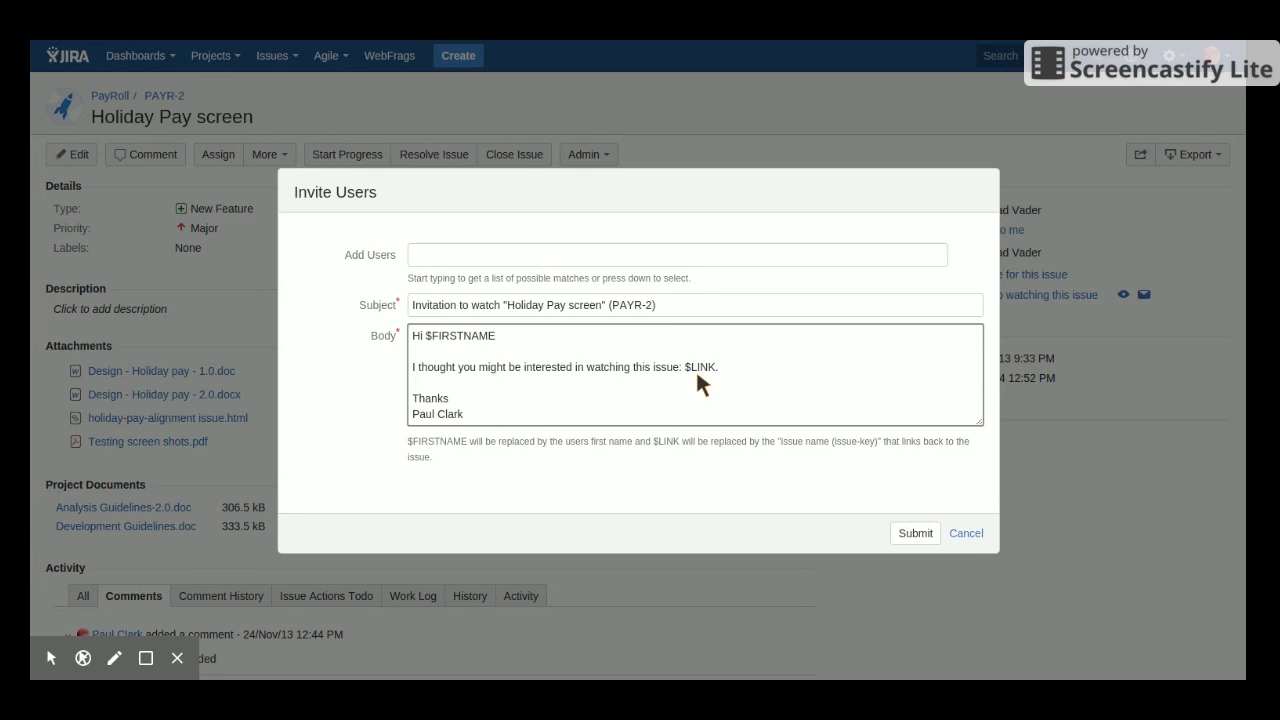
pyautogui.click(564, 256)
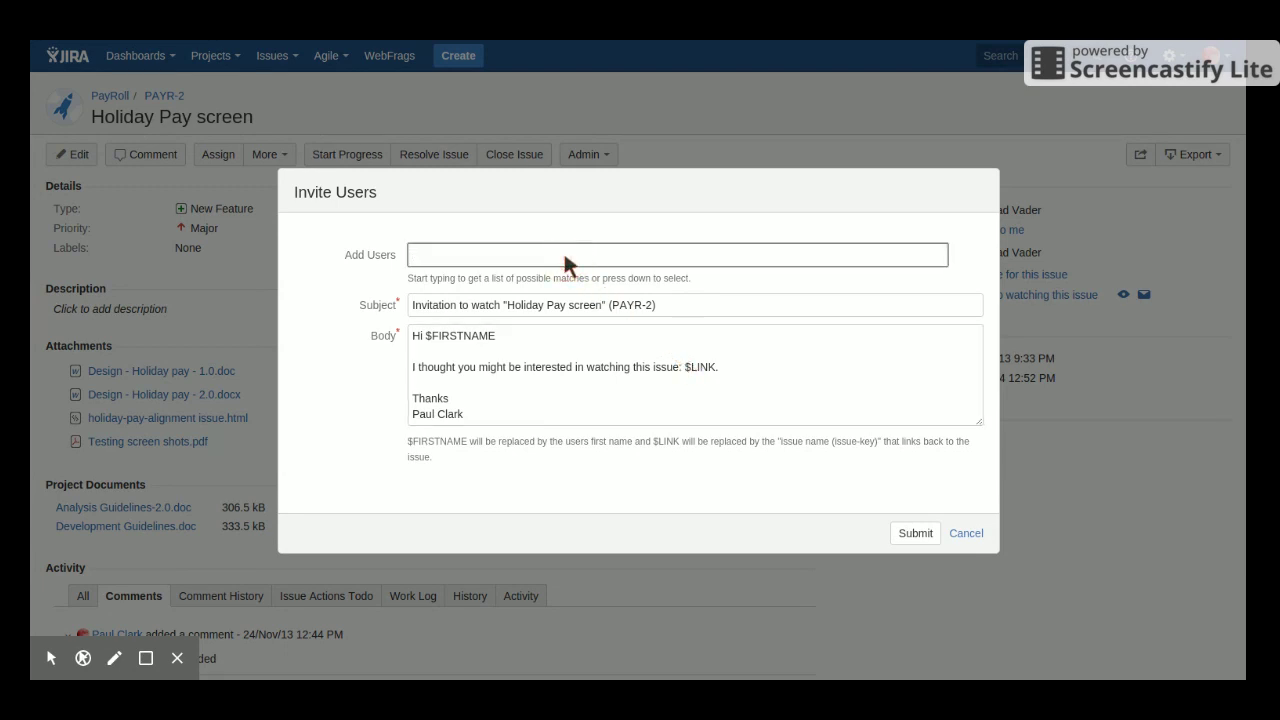
pyautogui.write('chad')
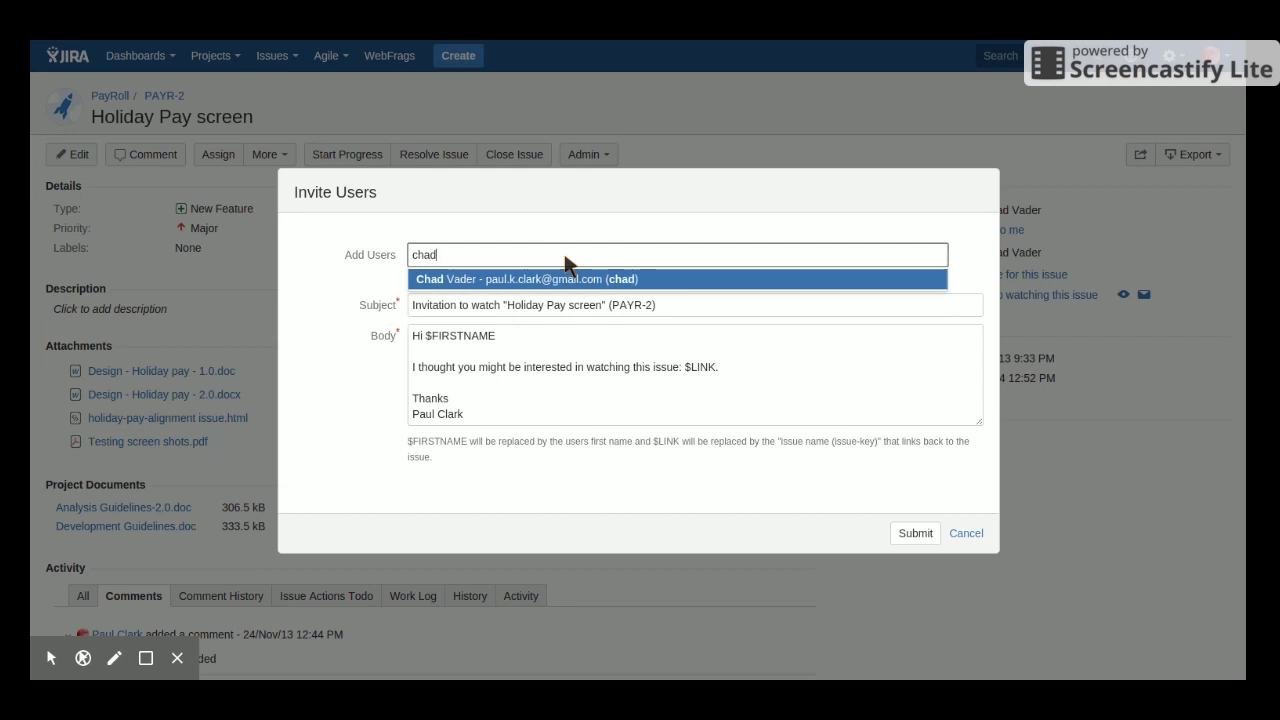
pyautogui.press('Return')
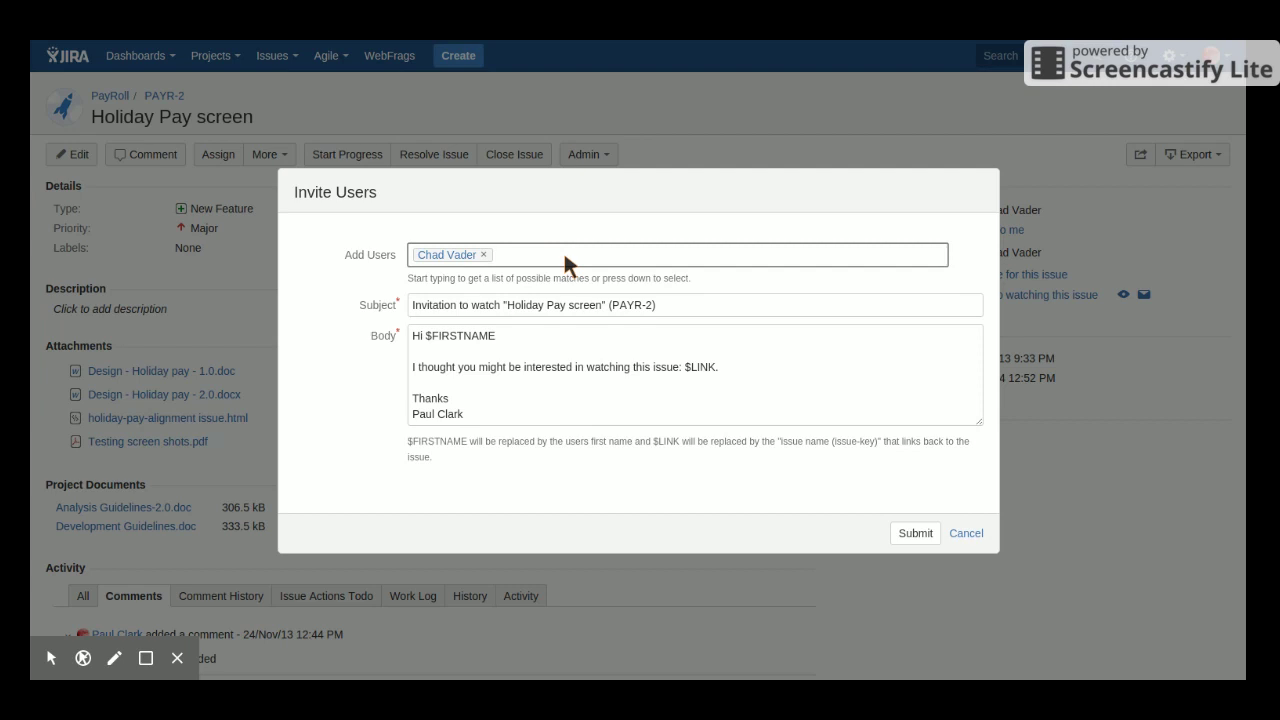
pyautogui.click(910, 530)
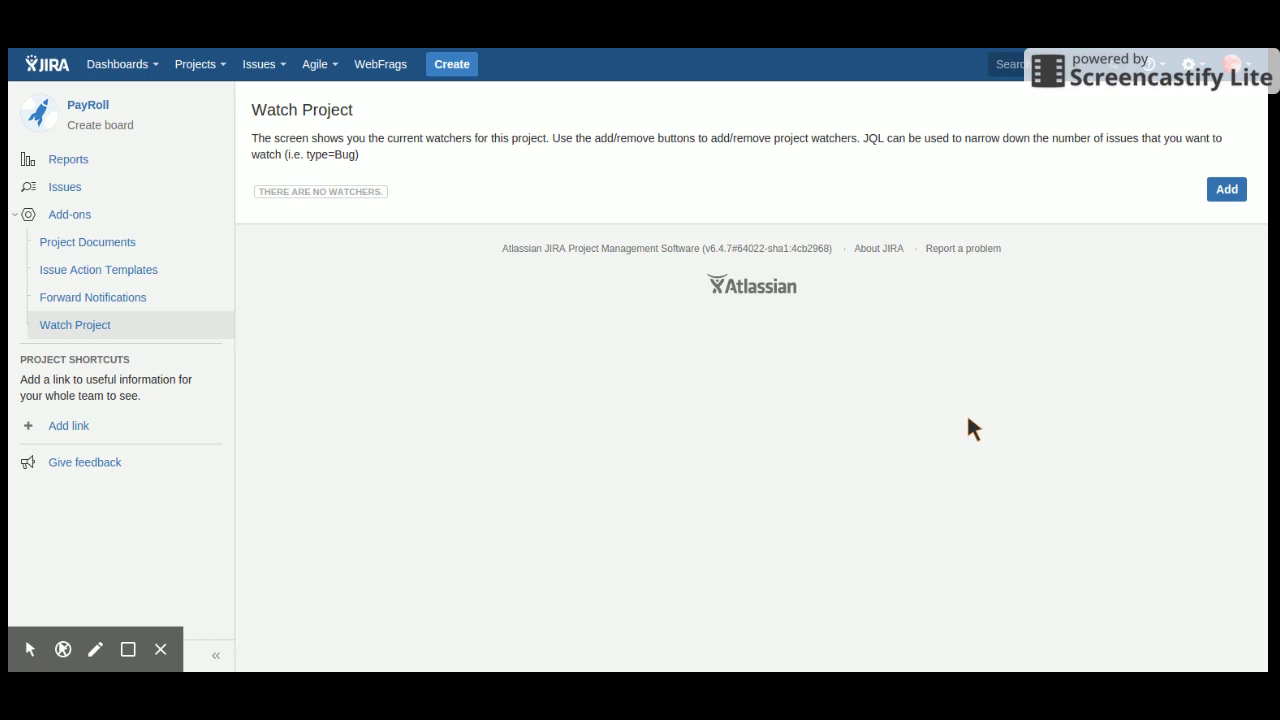
# - Set up a project watcher for comment events only, JQL 'type = Bug', with notification email
pyautogui.click(1227, 189)
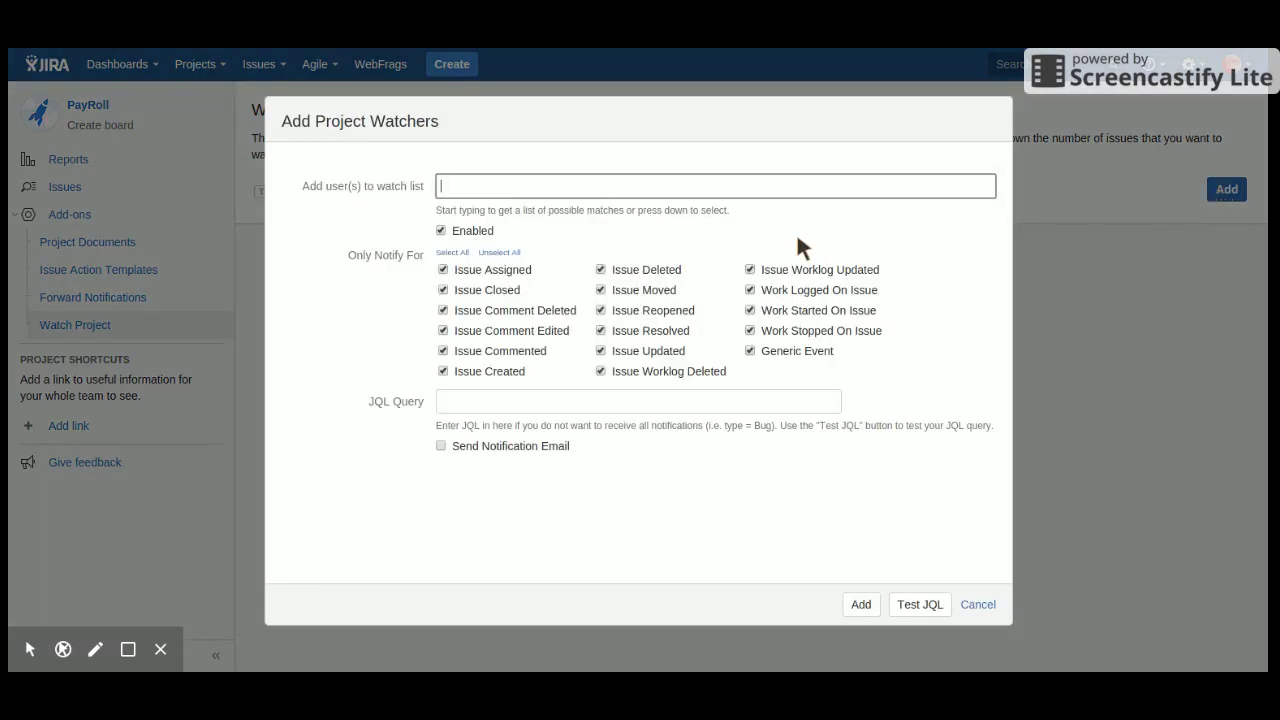
pyautogui.write('chad')
pyautogui.press('Return')
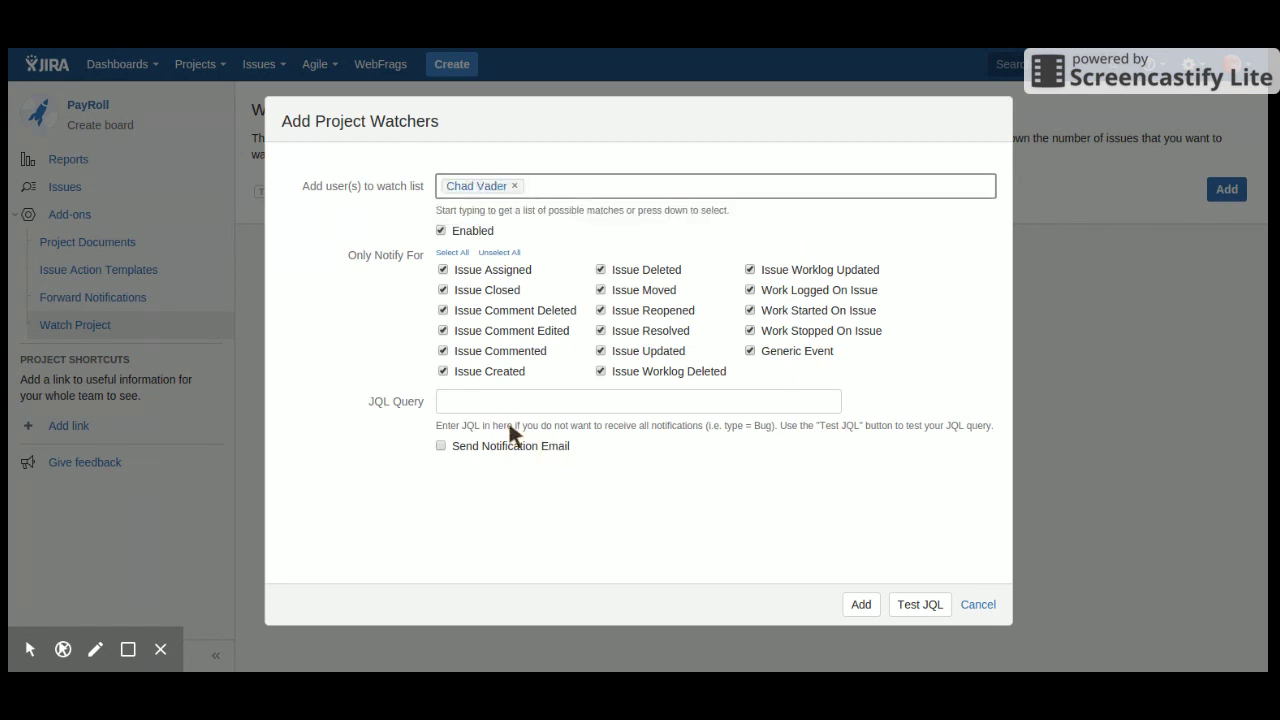
pyautogui.click(497, 252)
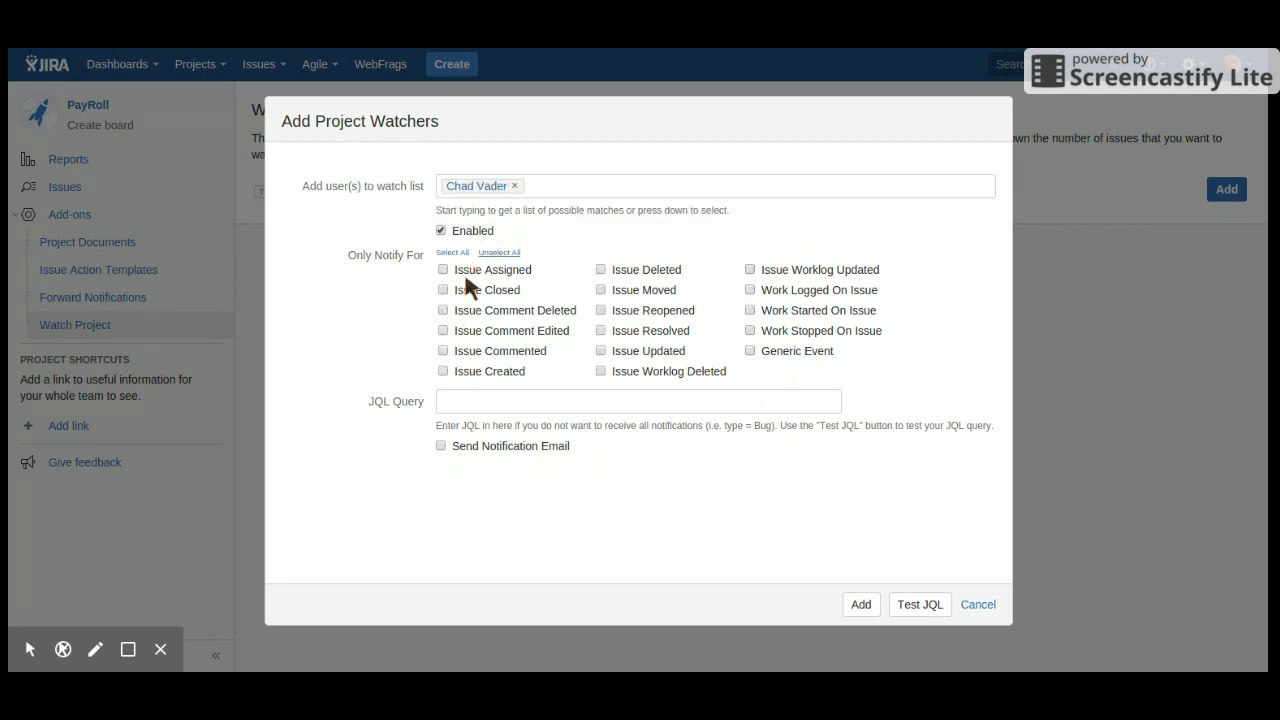
pyautogui.click(442, 330)
pyautogui.click(443, 310)
pyautogui.click(480, 396)
pyautogui.write('type = Bug')
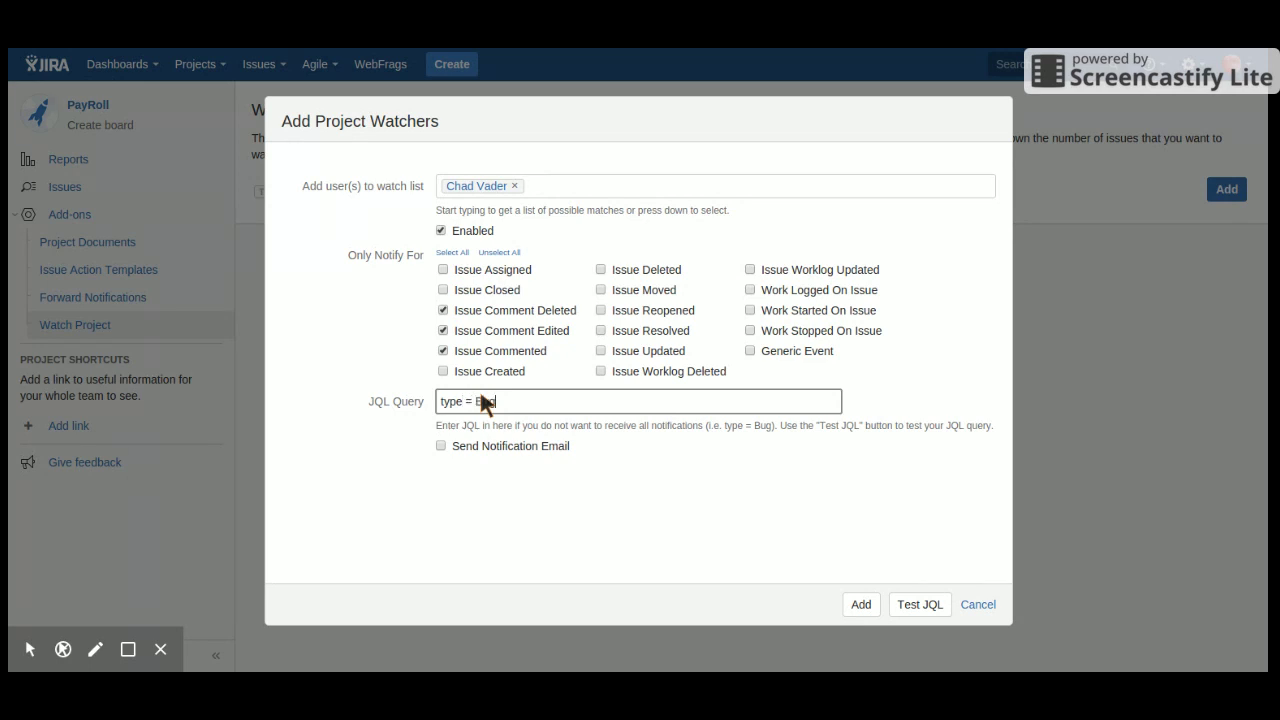
pyautogui.click(441, 446)
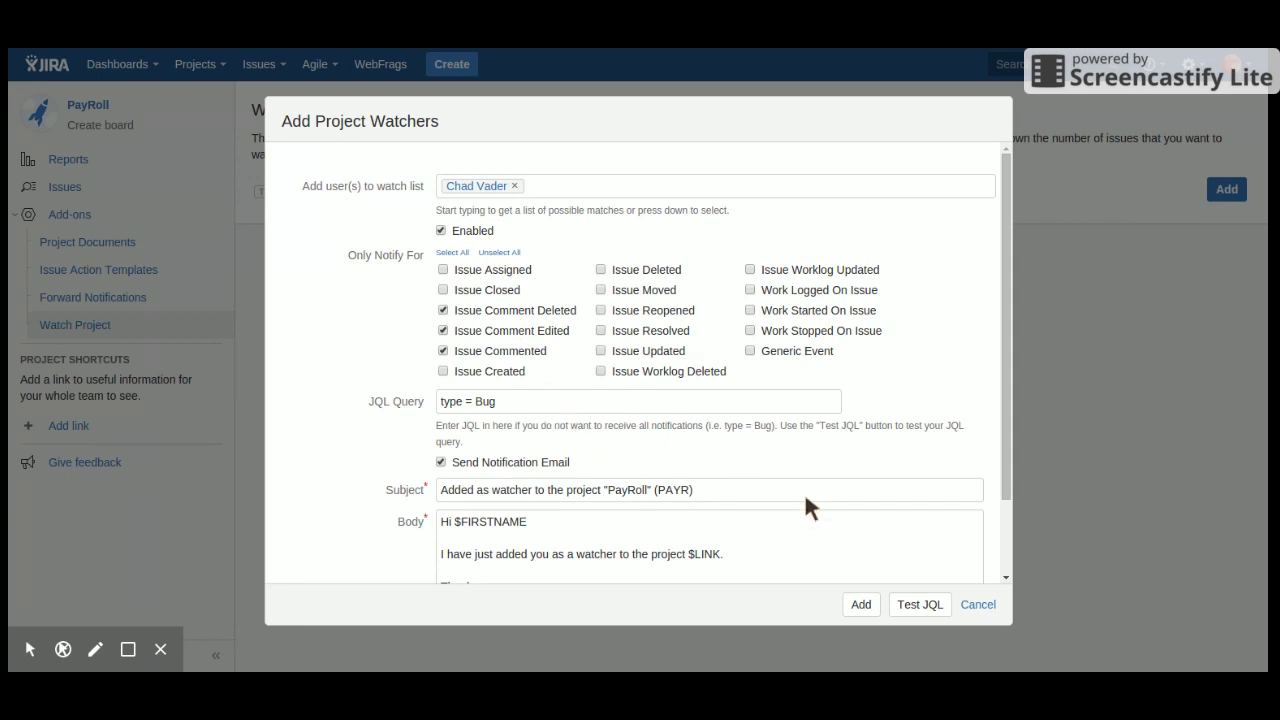
# - Save the project watcher and confirm the 'type = Bug' JQL tests as SUCCESS
pyautogui.click(857, 606)
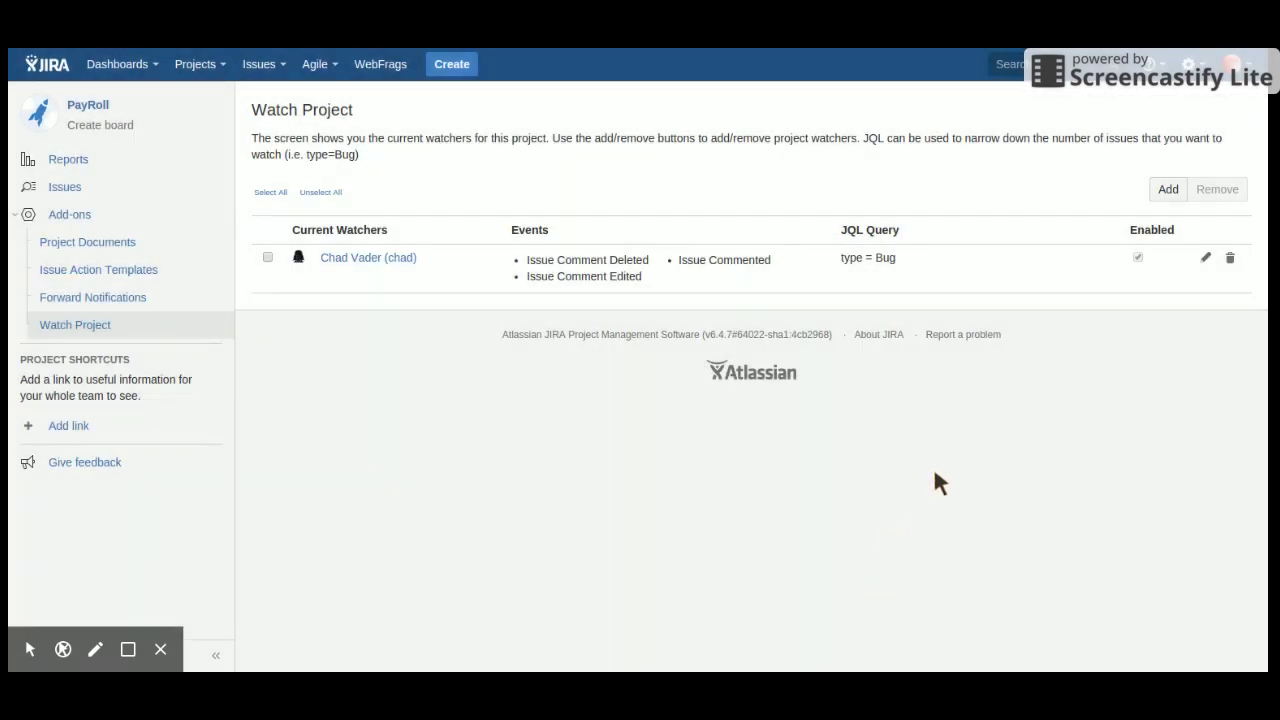
pyautogui.click(1203, 257)
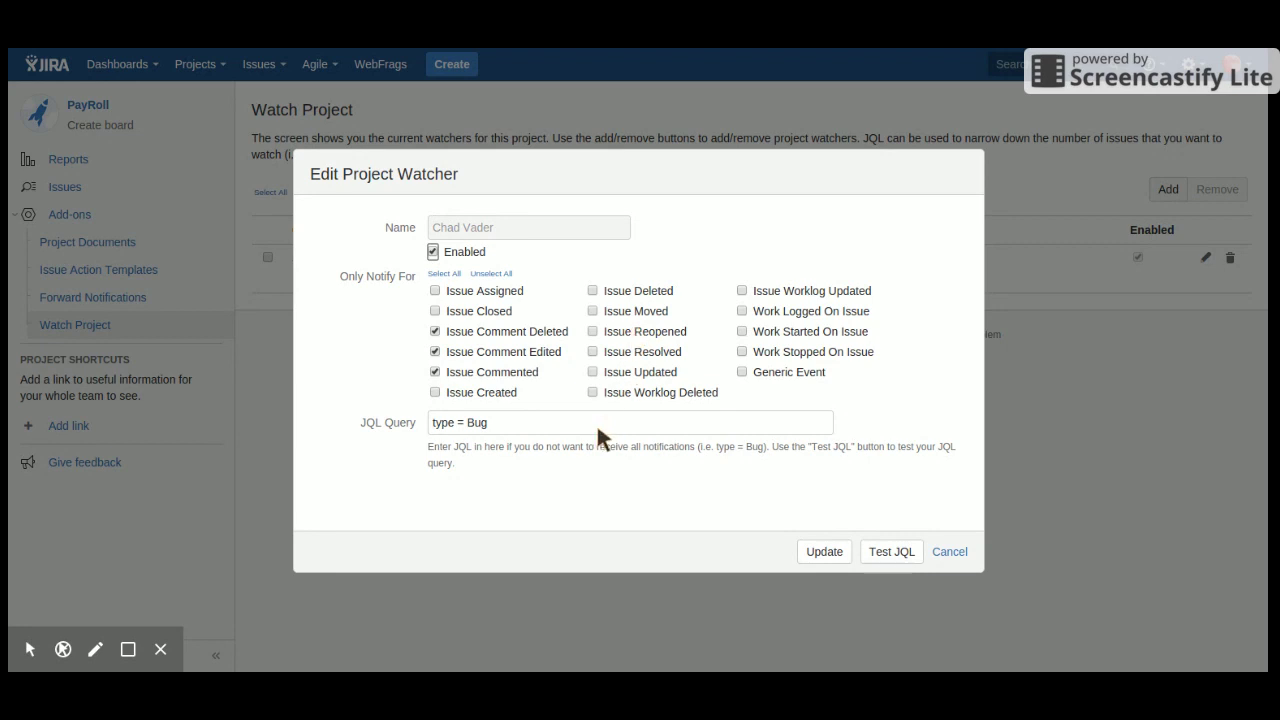
pyautogui.click(891, 552)
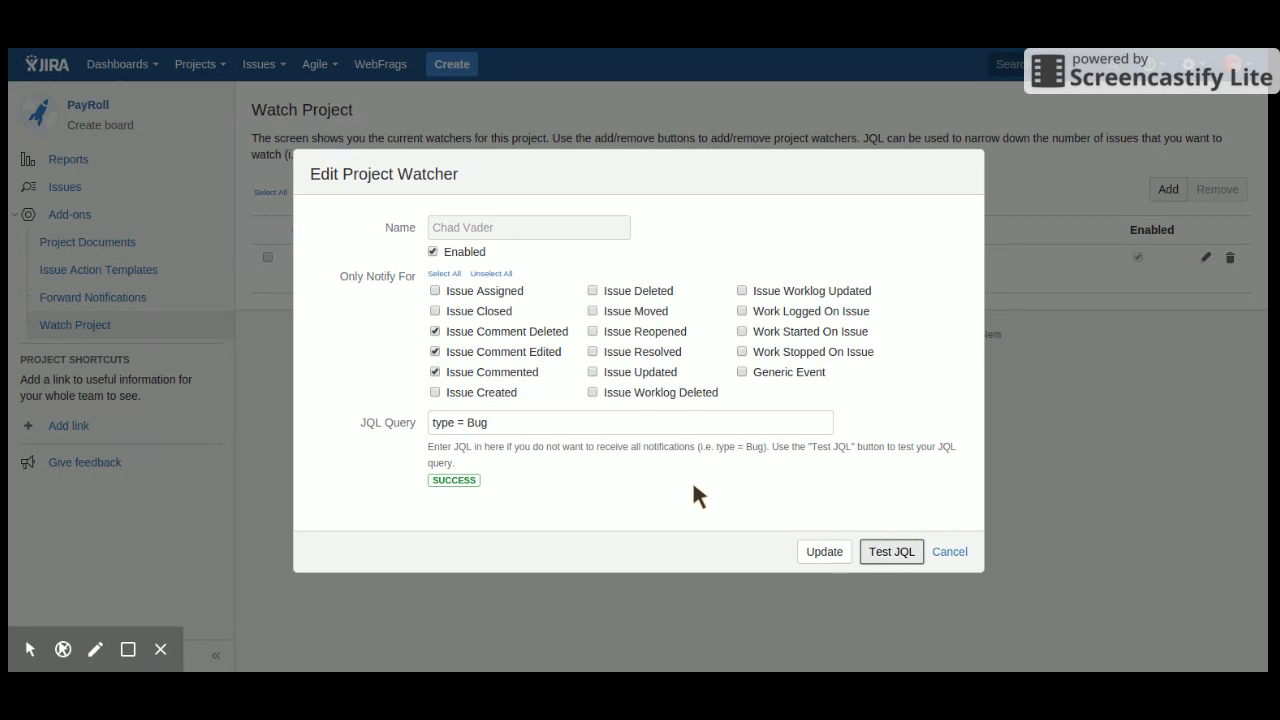
pyautogui.click(948, 551)
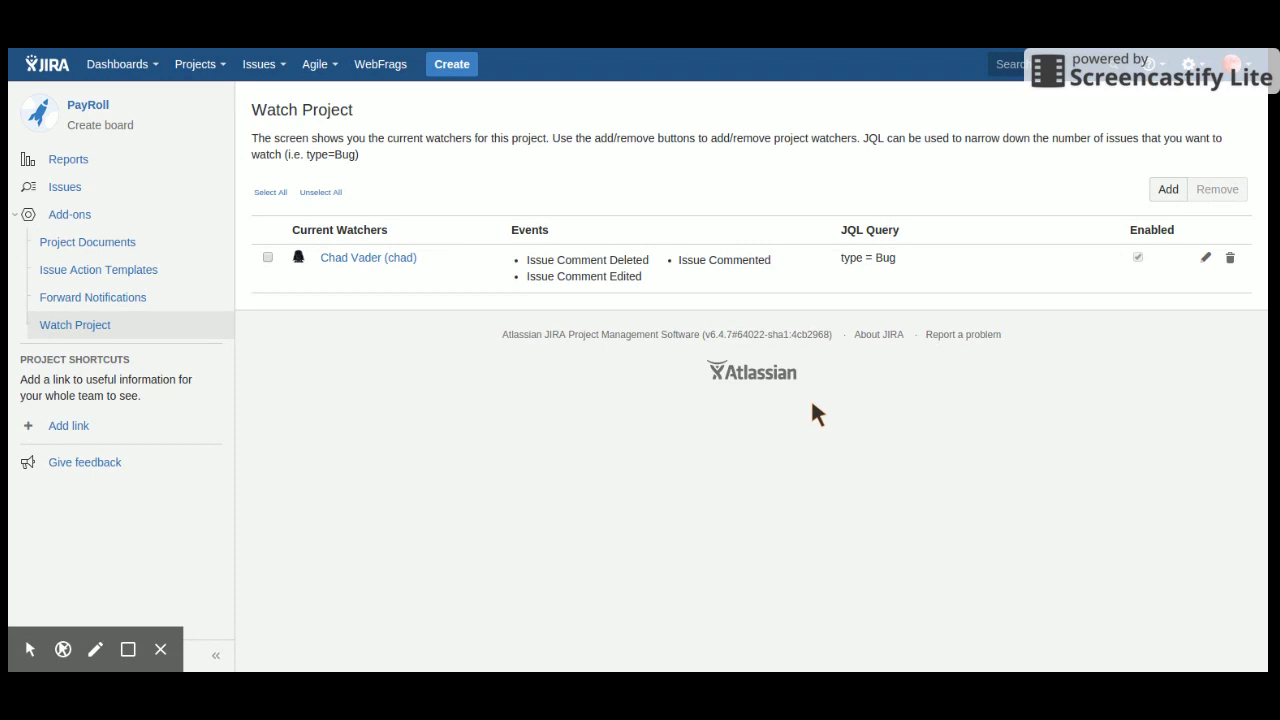
# - Go to System administration to reach the Notify Watcher settings
pyautogui.click(1188, 66)
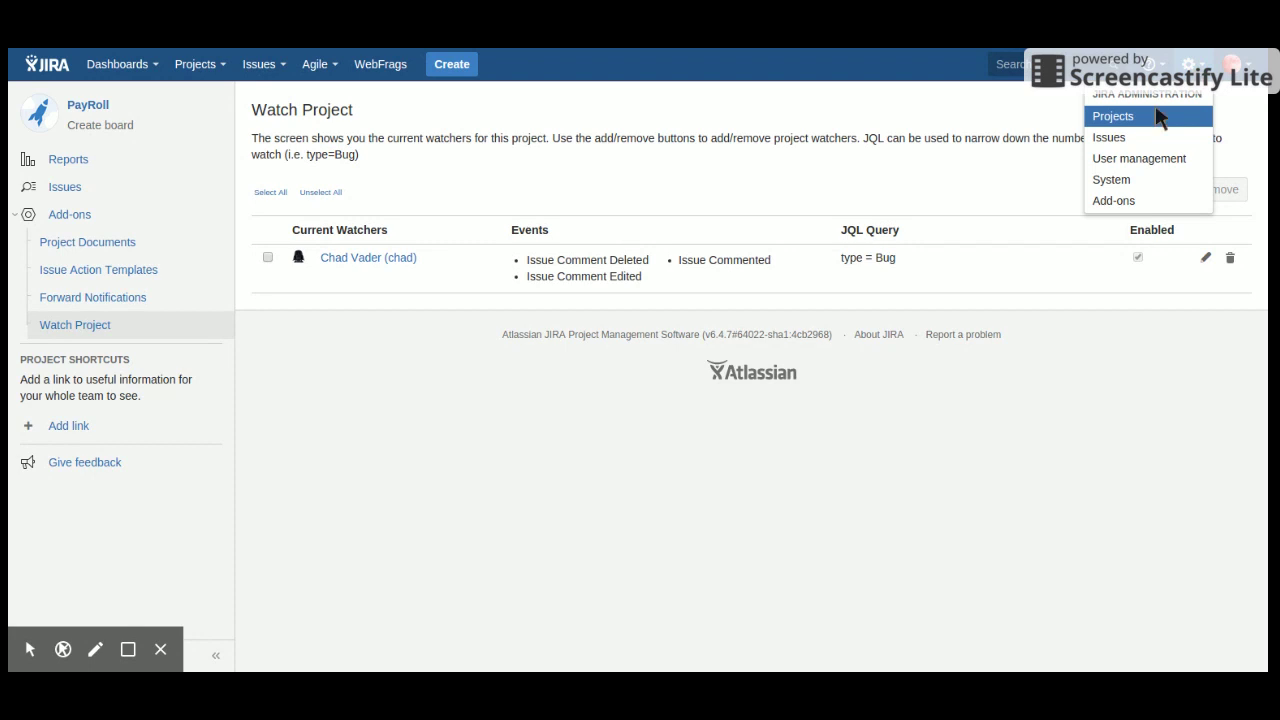
pyautogui.click(1125, 190)
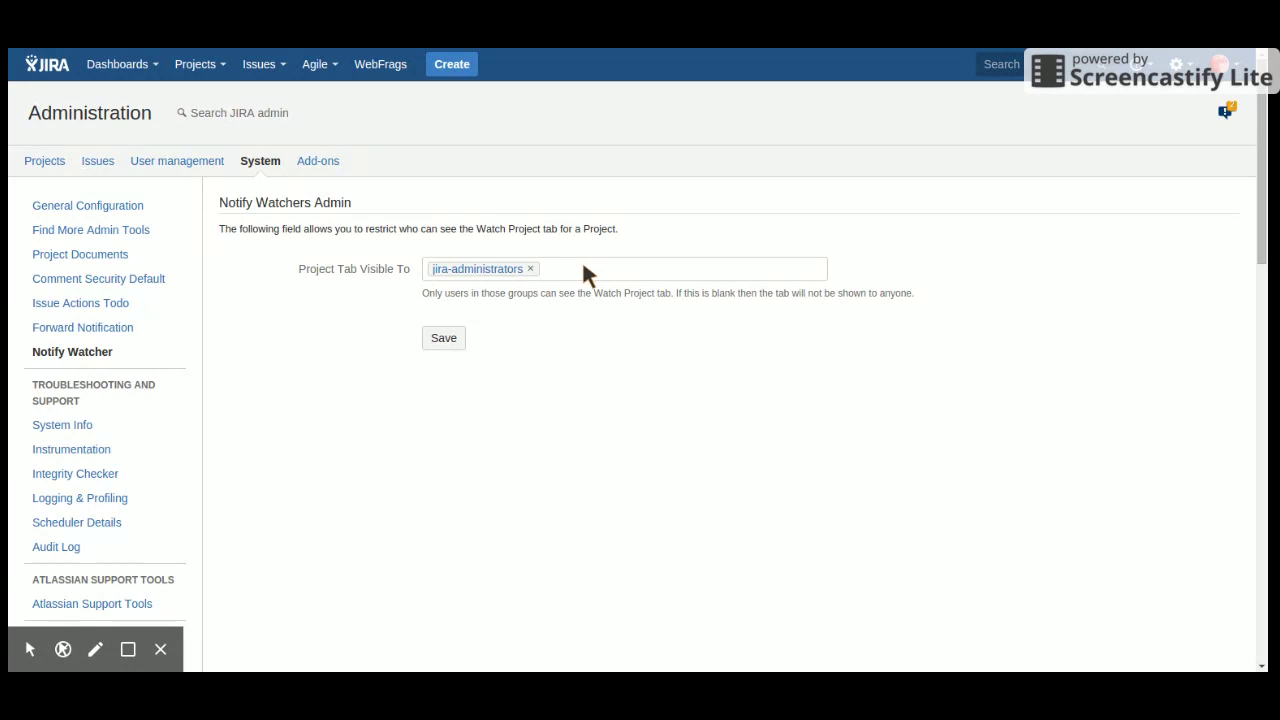
# - Remove jira-administrators from Project Tab Visible To and save the setting
pyautogui.click(529, 269)
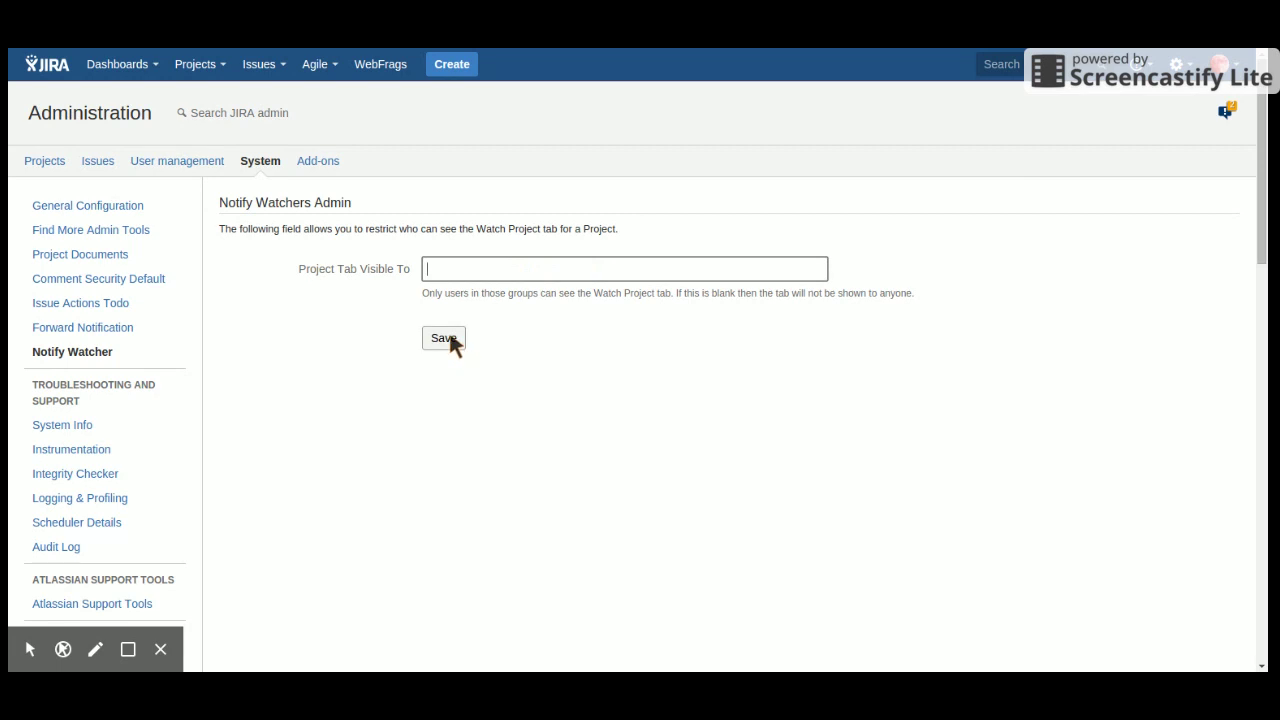
pyautogui.click(449, 338)
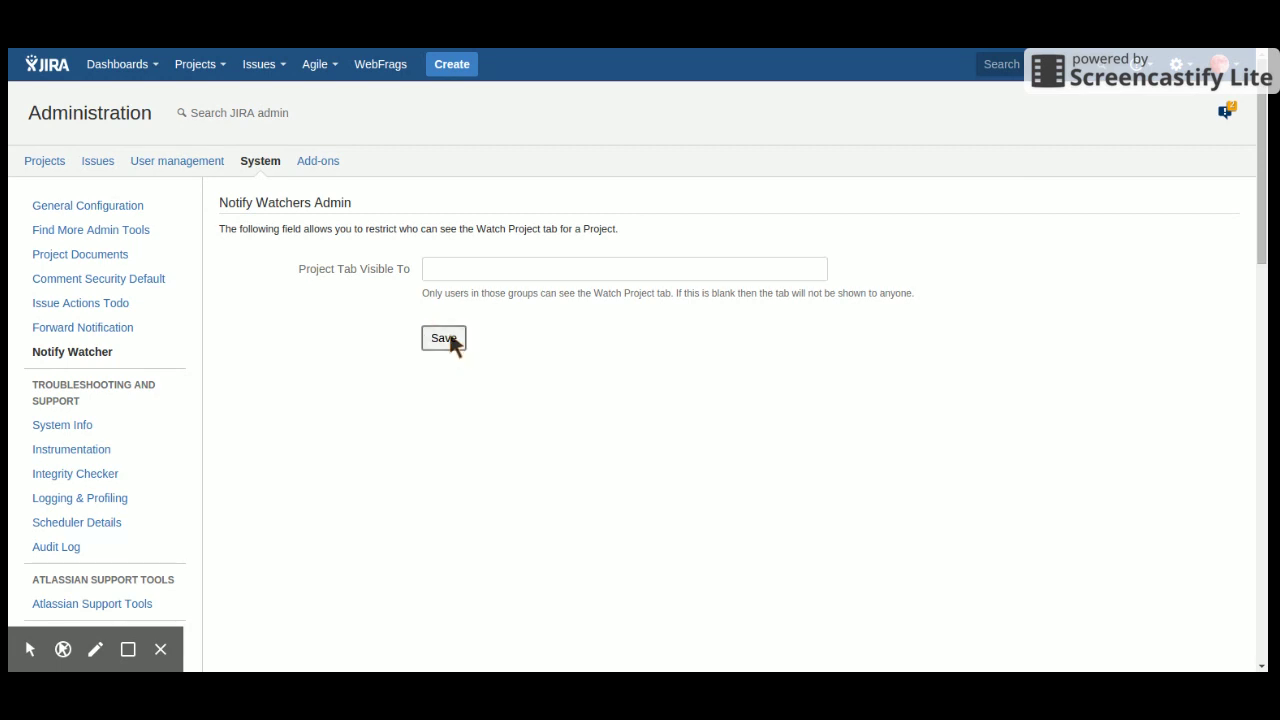